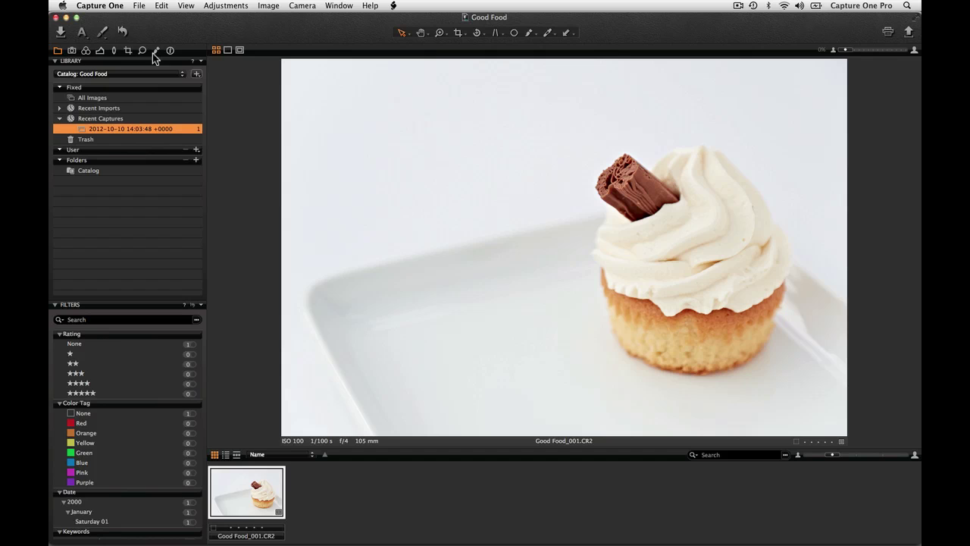
Show the Capture tool tab with exposure evaluation, next capture naming and location settings
click(71, 52)
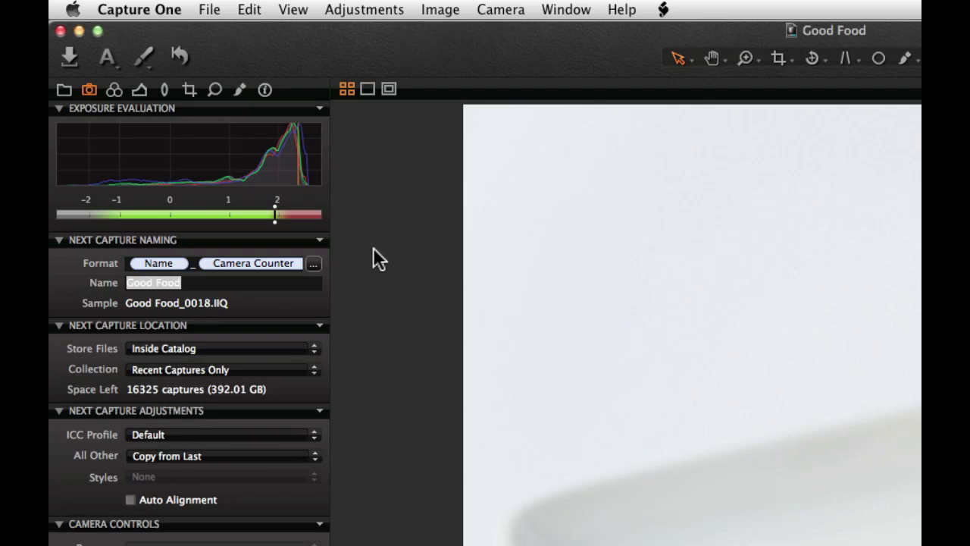
click(313, 263)
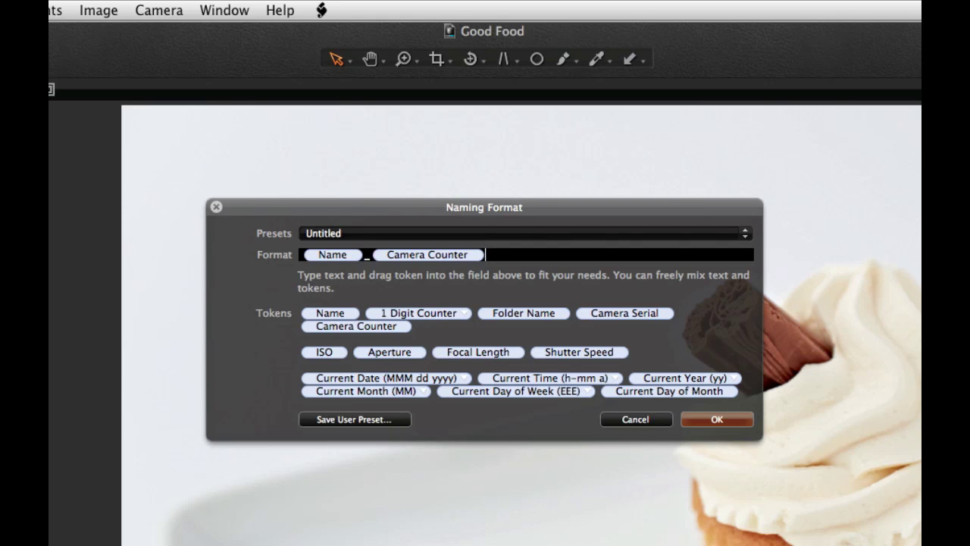
click(620, 419)
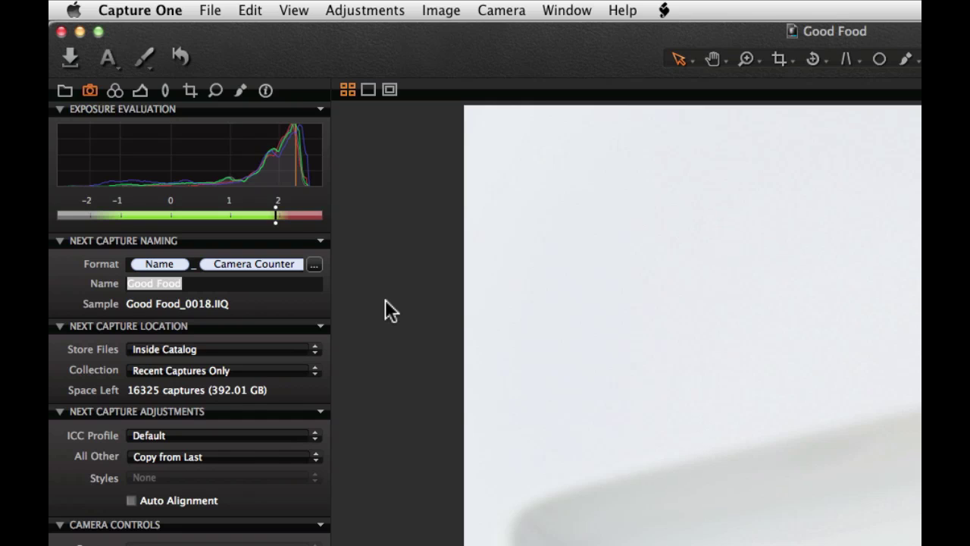
Review the Store Files and capture Collection options for next captures without changing them
click(312, 351)
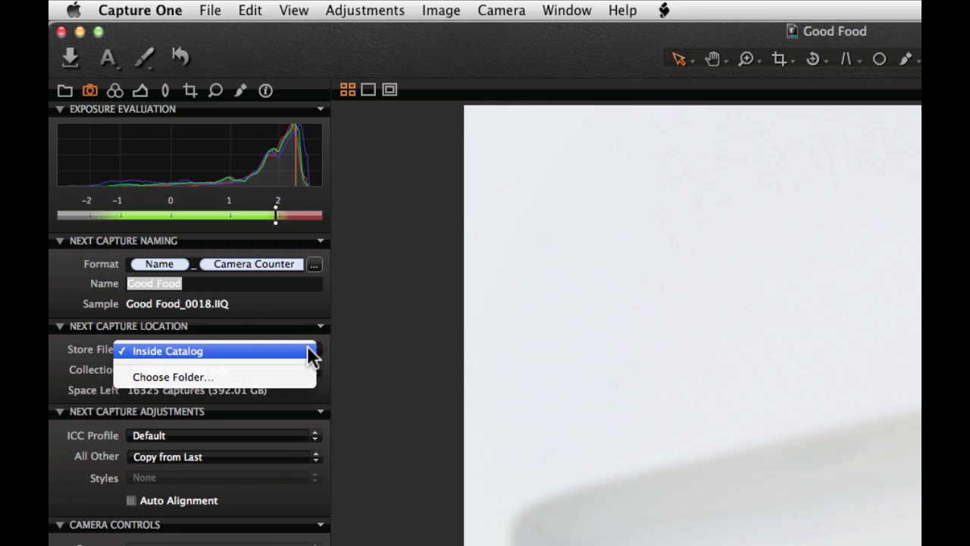
click(361, 371)
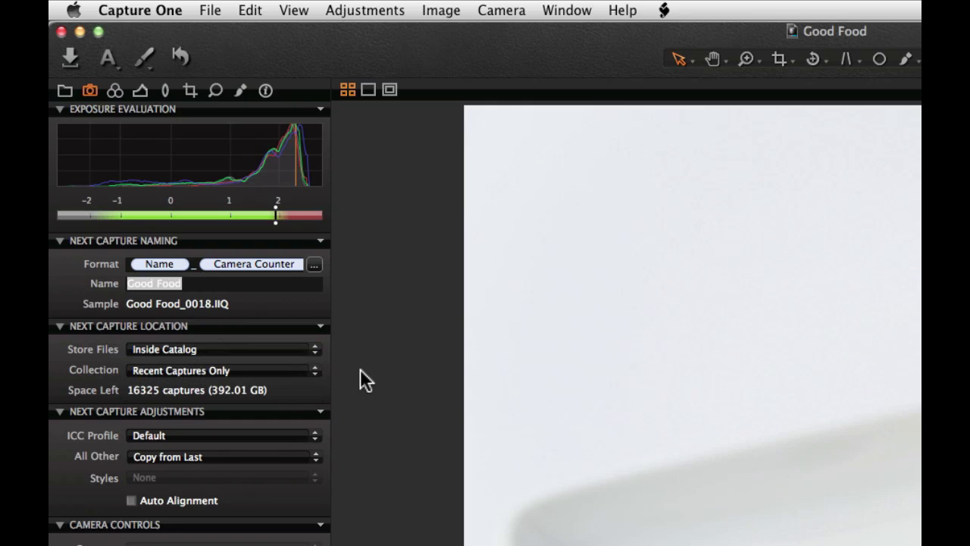
click(303, 371)
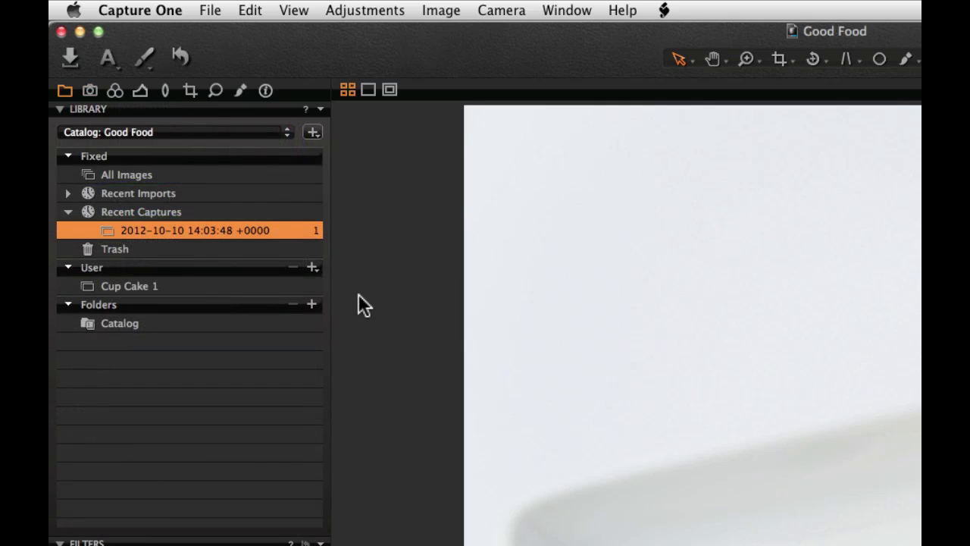
Set the Cup Cake 1 album as the capture collection from its context menu
right_click(150, 285)
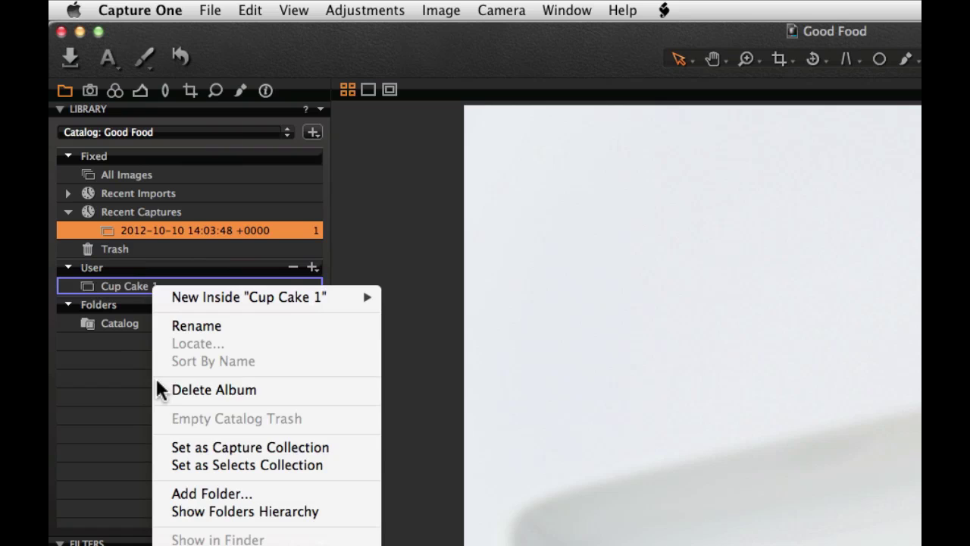
click(165, 449)
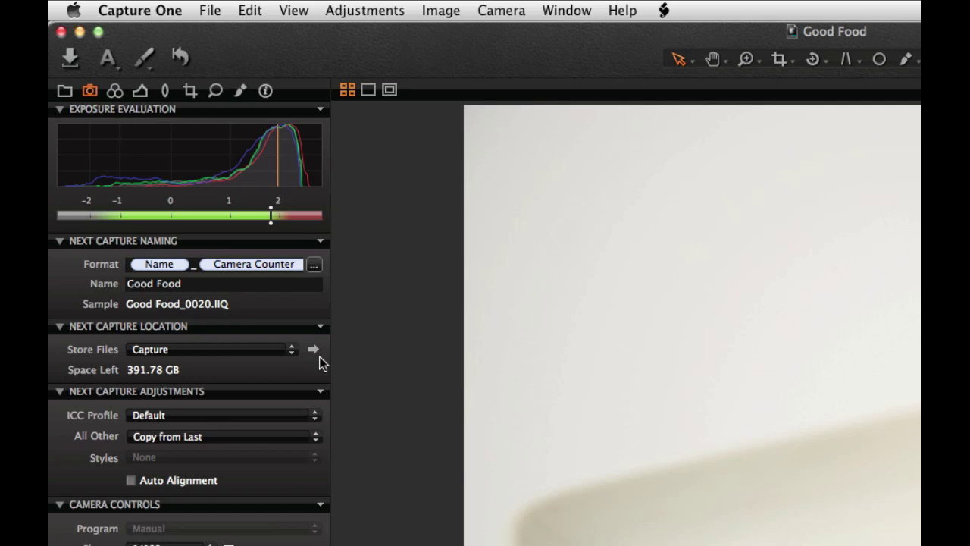
Store next captures Inside Catalog, collected under Recent Captures Only
click(273, 354)
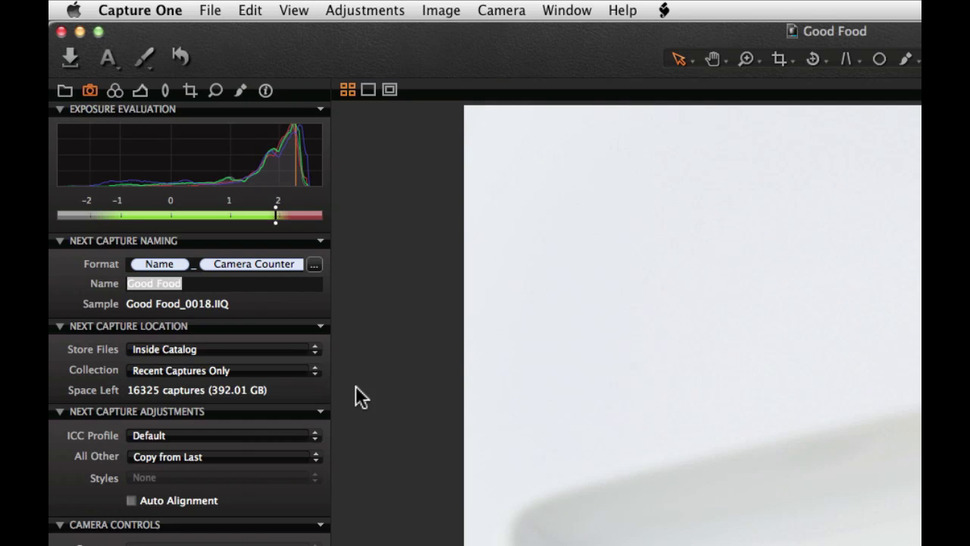
Try Defaults with Styles and the Color – 70's look style for next capture adjustments
click(311, 457)
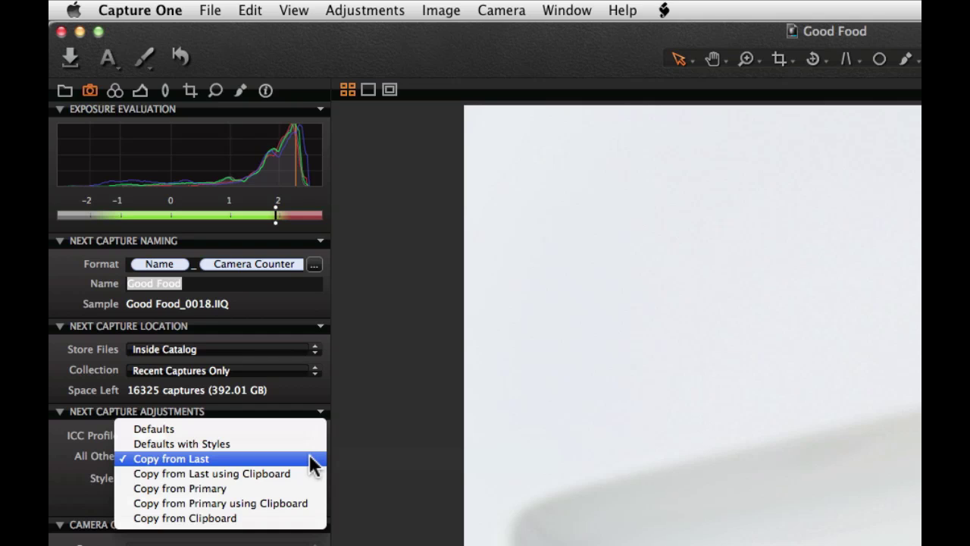
click(268, 444)
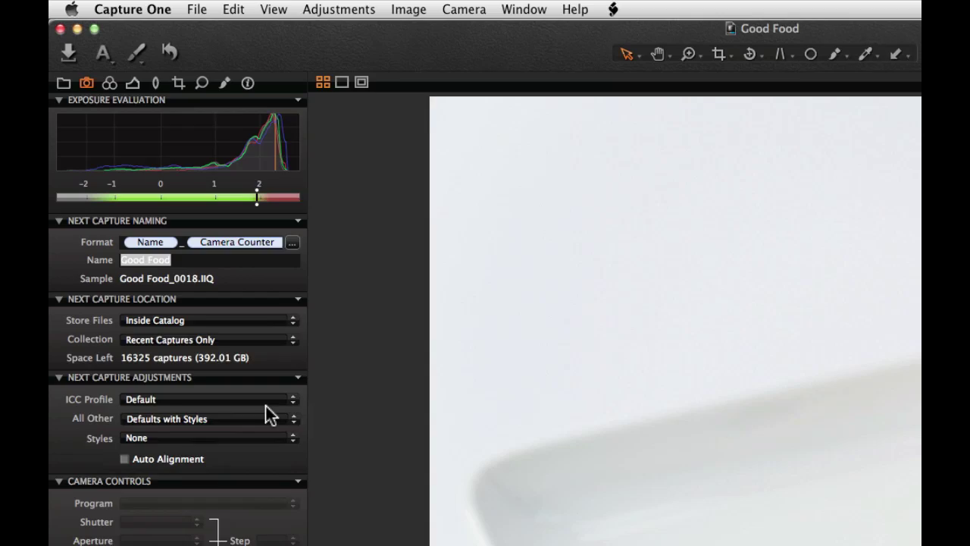
click(235, 350)
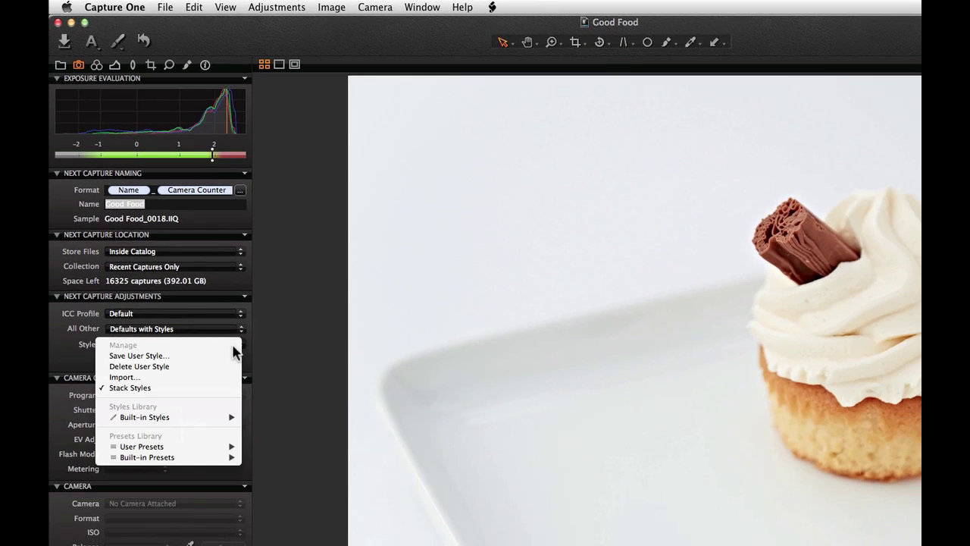
mouse_move(144, 417)
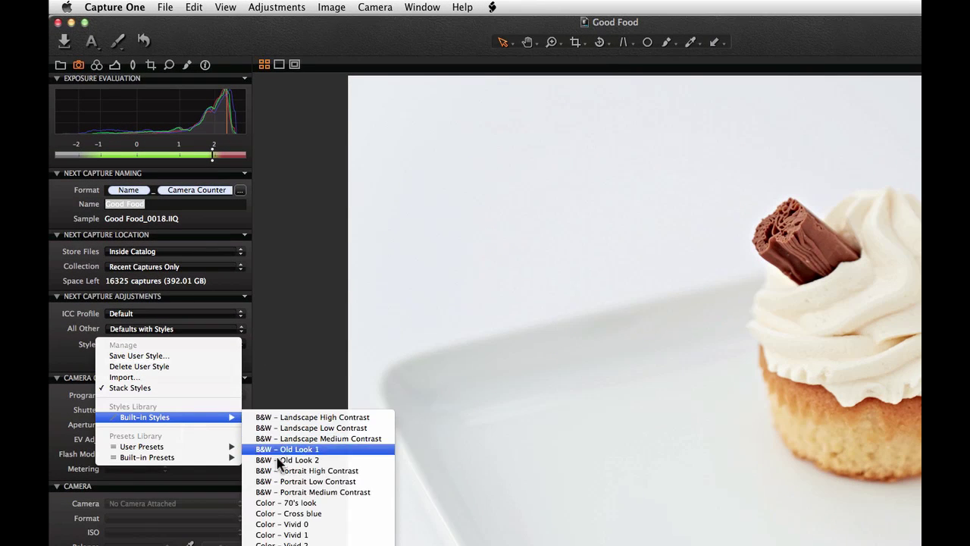
click(287, 502)
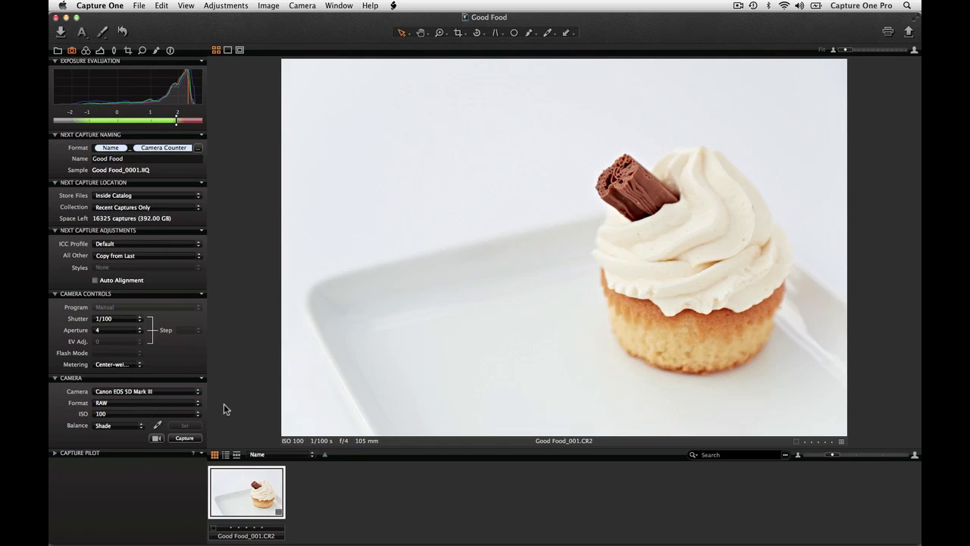
Shoot a tethered frame of the cupcake, producing Good Food_0019.CR2
click(184, 438)
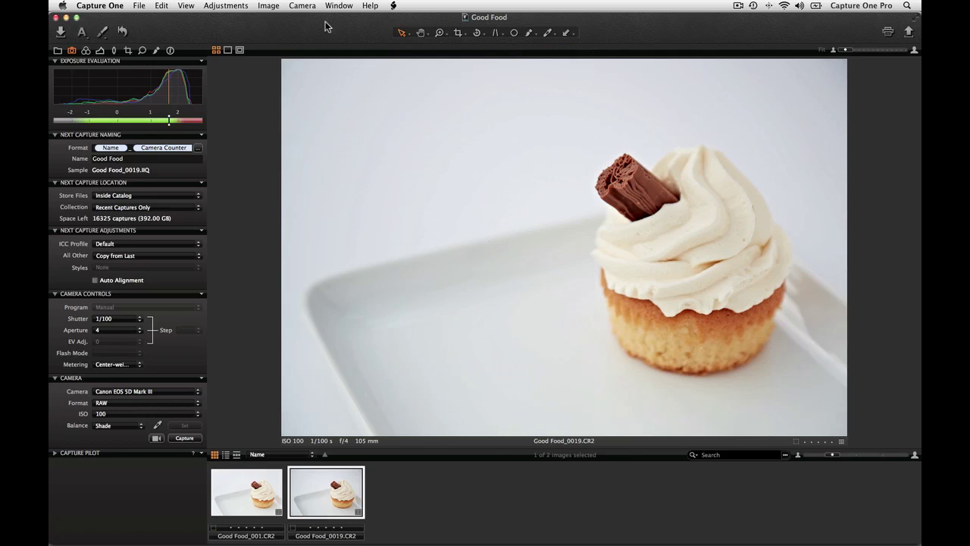
click(303, 6)
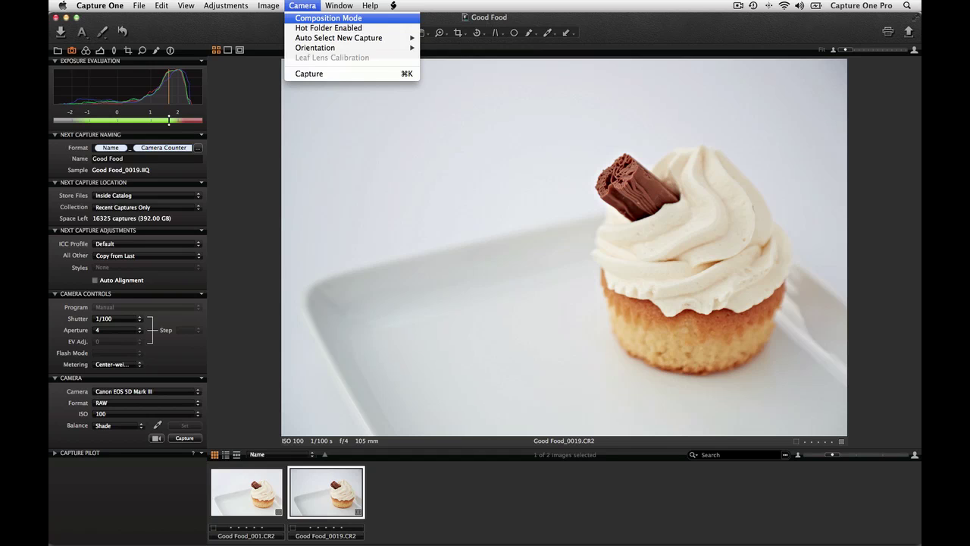
click(328, 18)
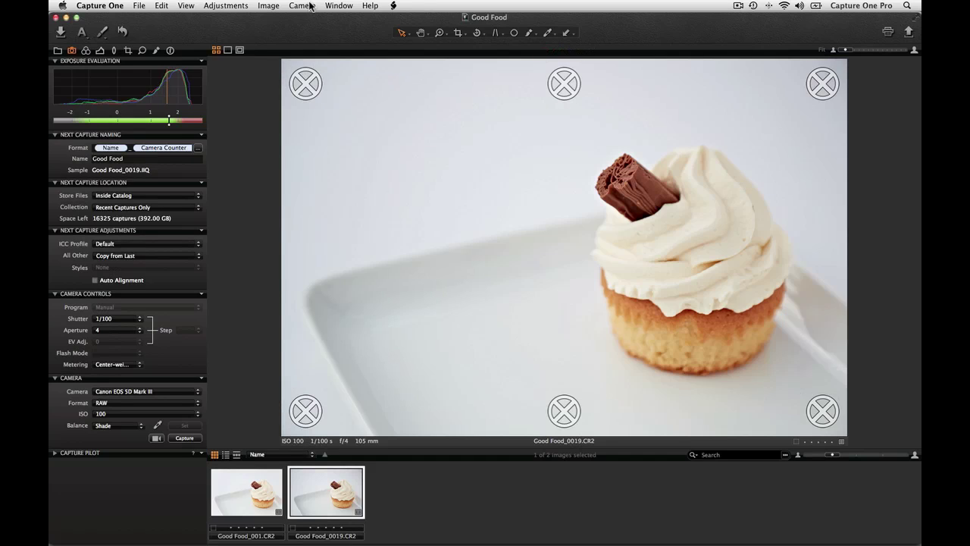
click(311, 6)
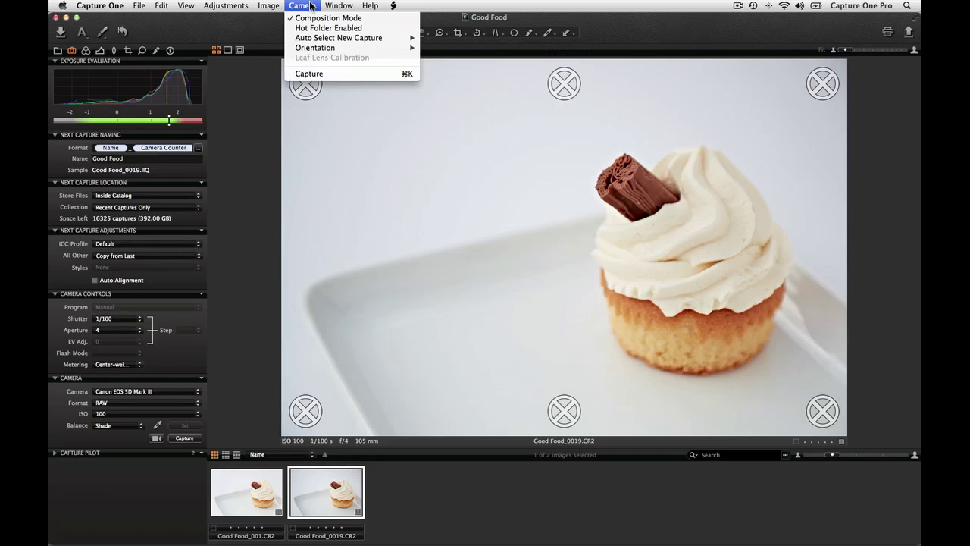
click(319, 18)
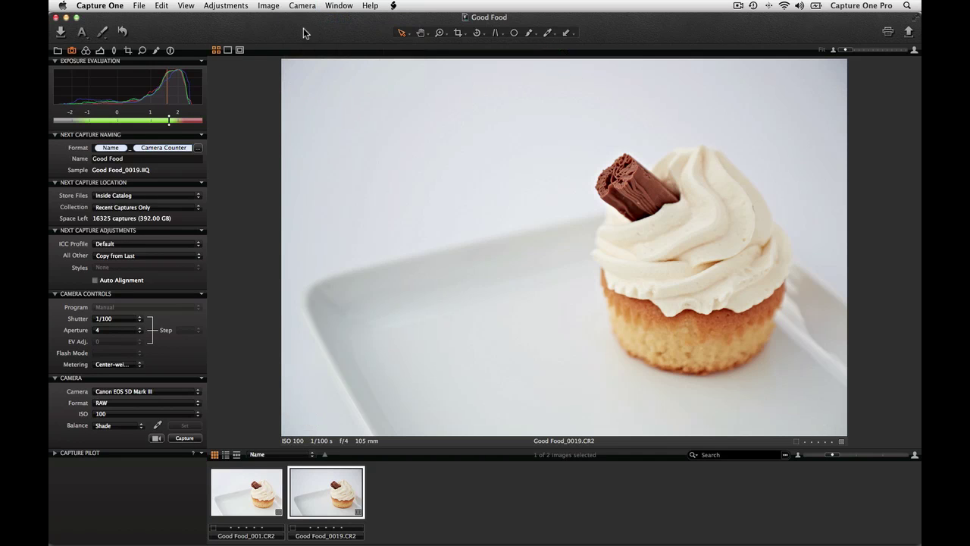
click(301, 6)
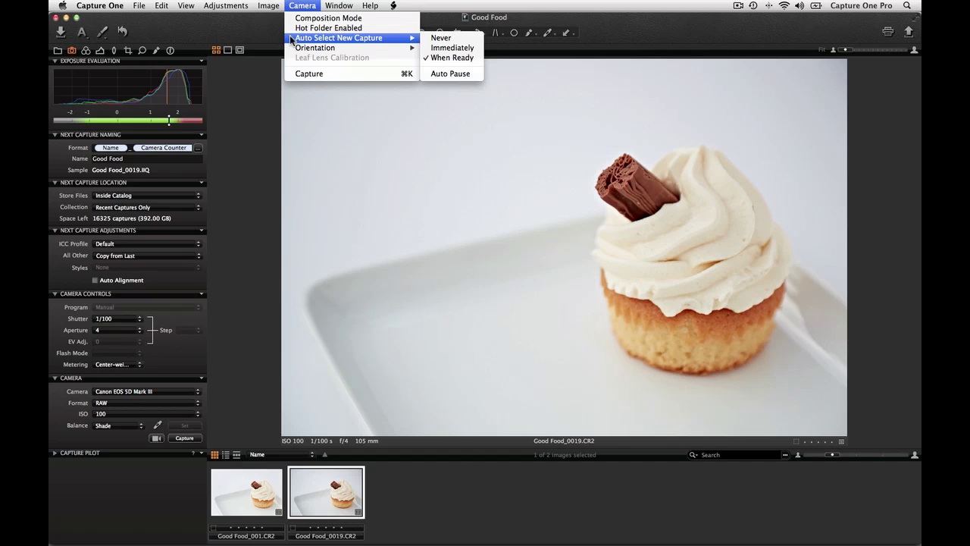
click(241, 117)
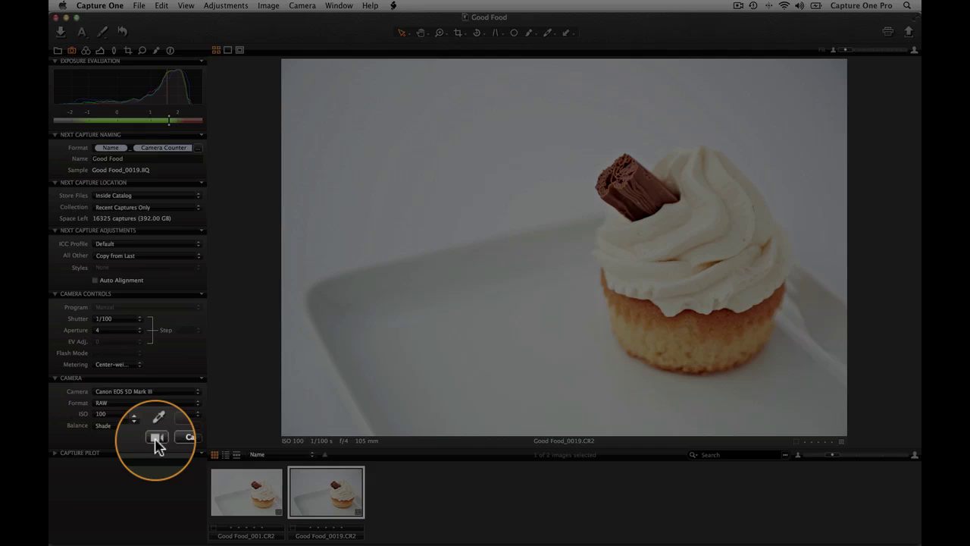
Start Live View, enlarge and reposition its window, then pause and resume the feed
click(156, 438)
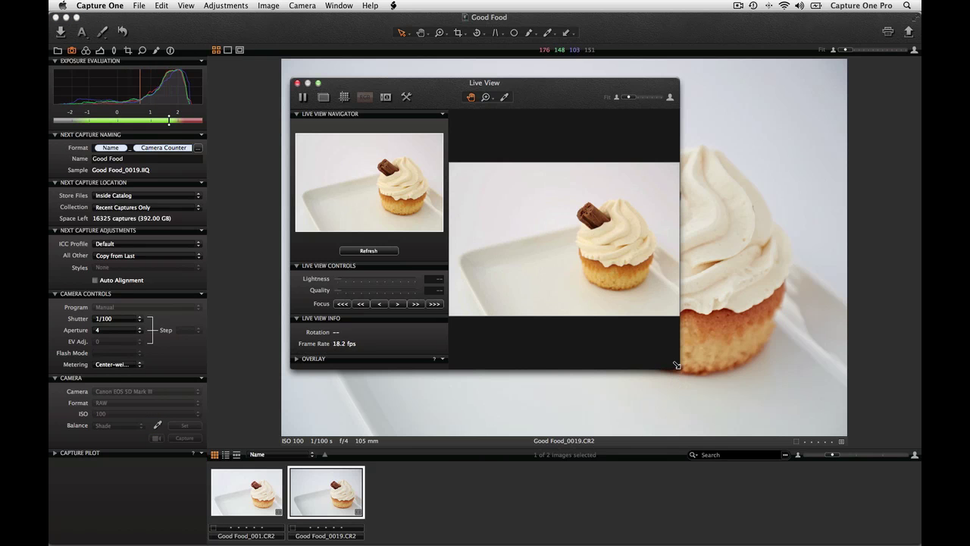
drag(674, 365, 785, 455)
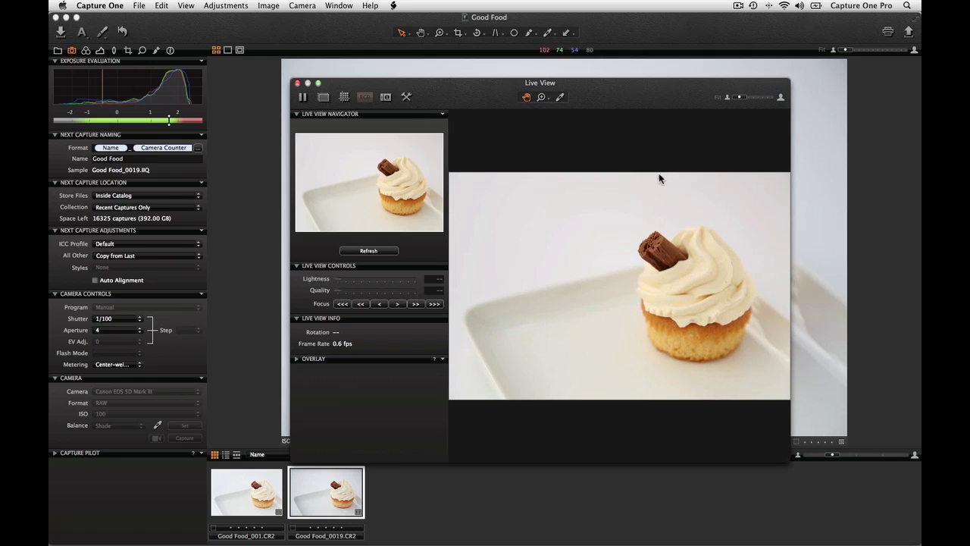
drag(623, 98, 584, 75)
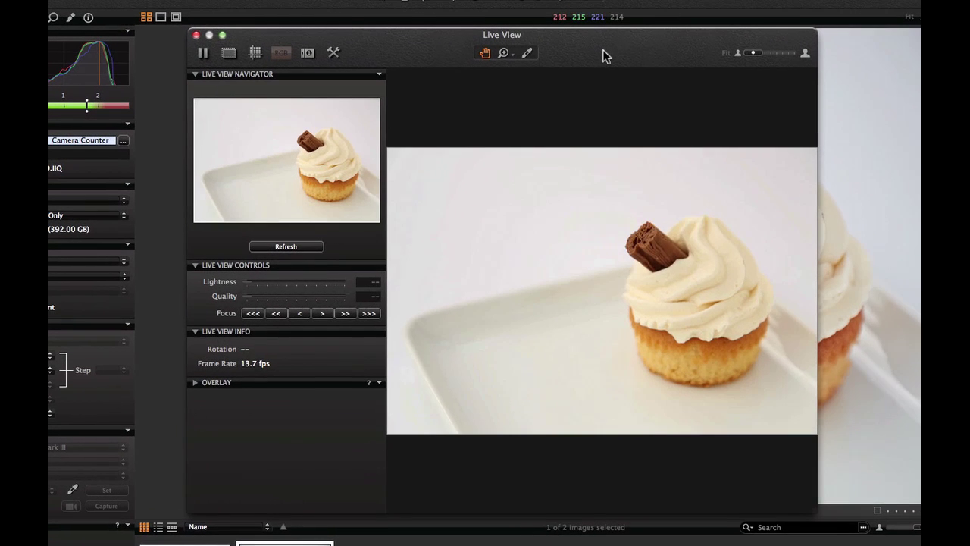
click(202, 53)
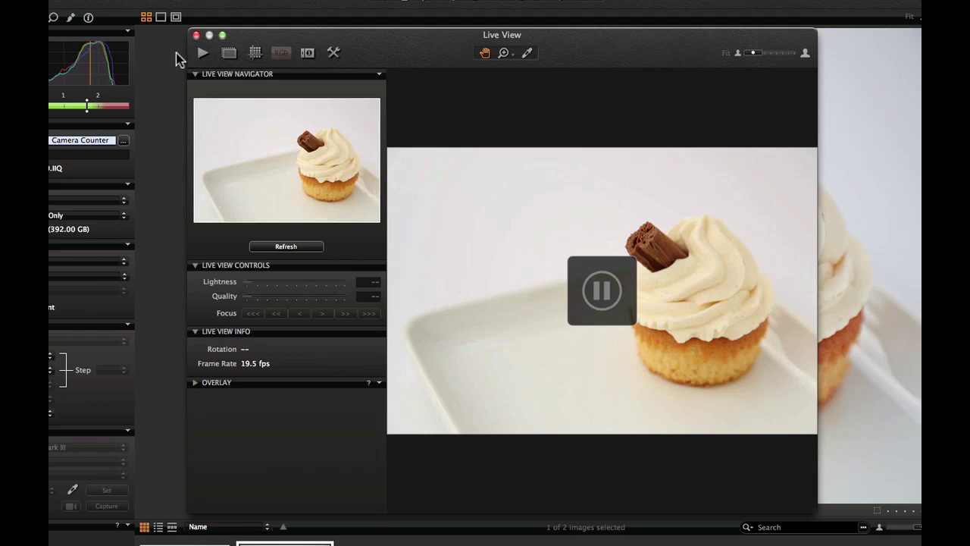
click(202, 52)
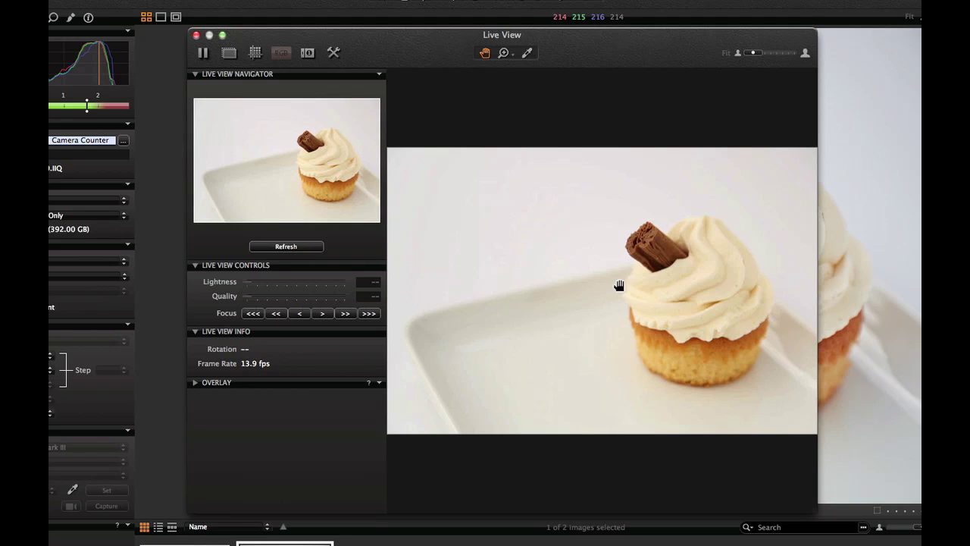
Zoom Live View to 100% on the chocolate and step the focus until it's sharp
double_click(633, 248)
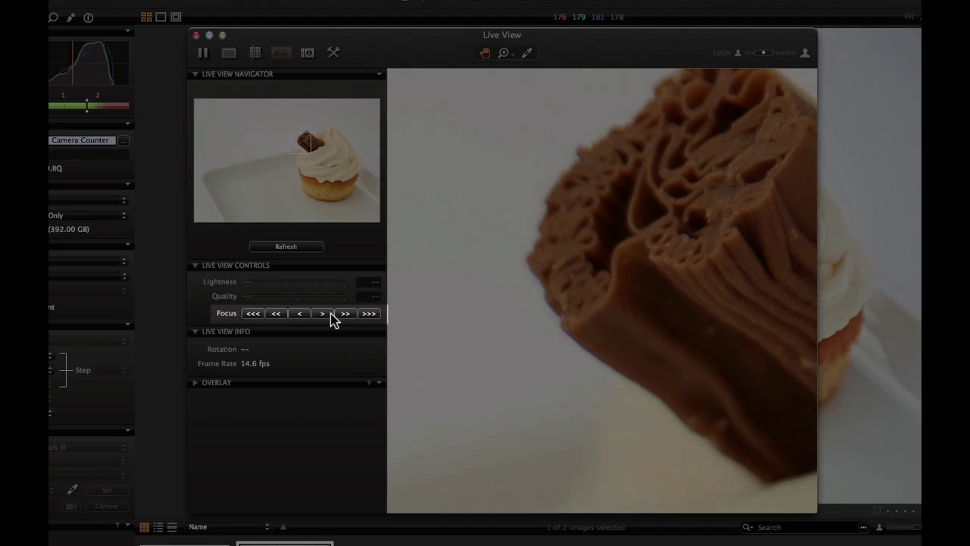
click(324, 313)
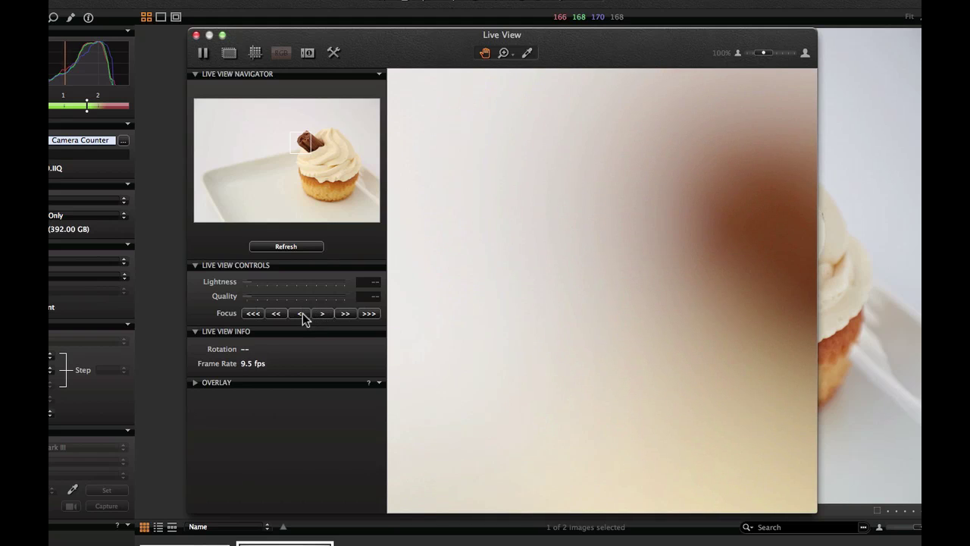
click(300, 314)
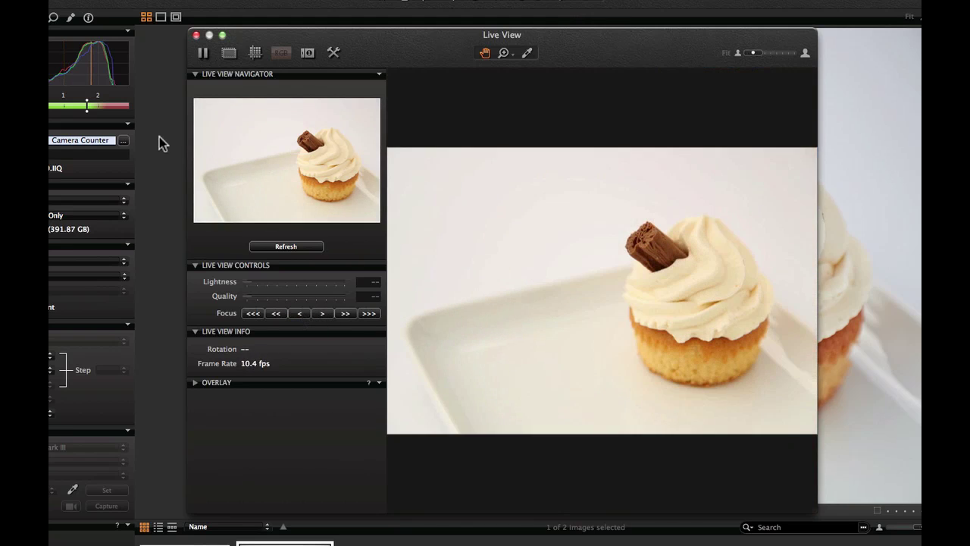
Load layout.png into the Overlay tool and show it over the live feed
click(194, 383)
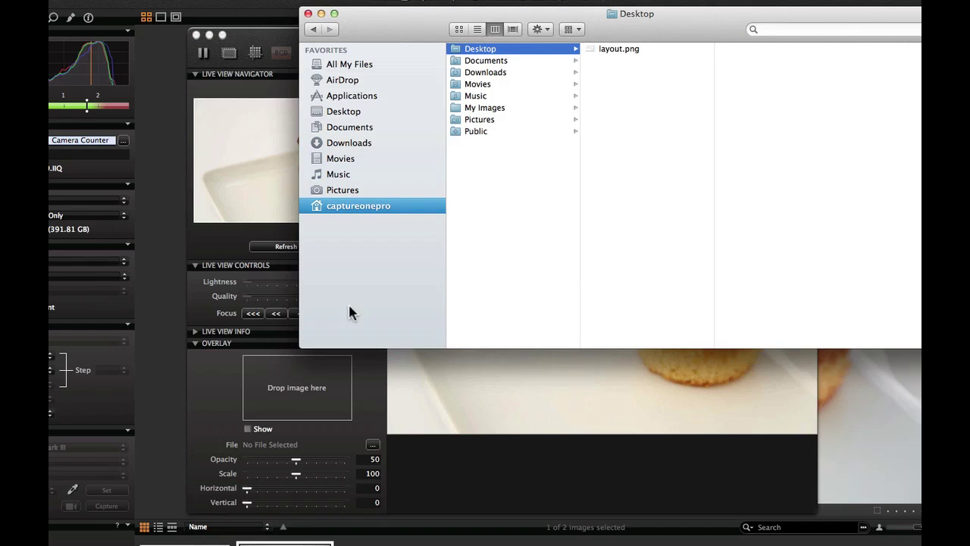
mouse_move(592, 50)
mouse_down()
mouse_move(325, 394)
mouse_move(293, 389)
mouse_up()
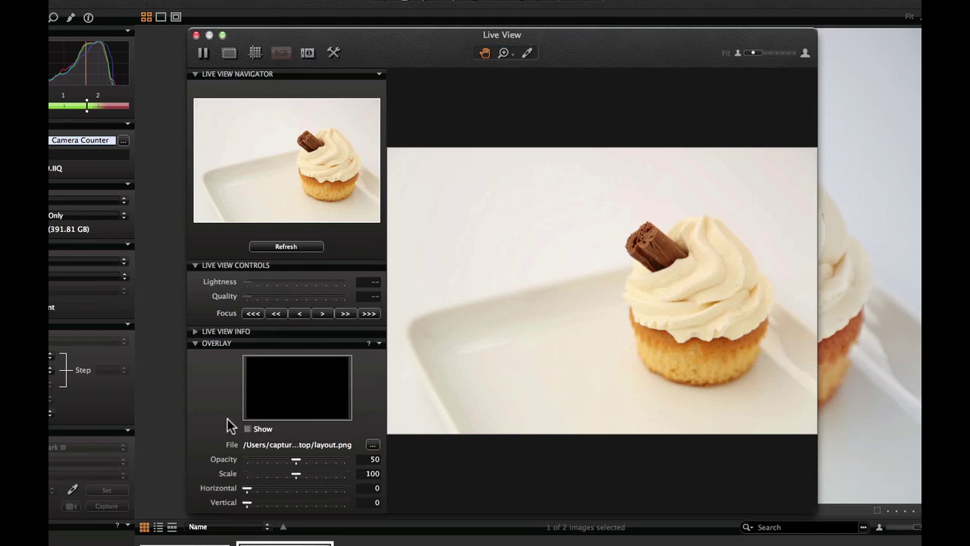
click(246, 428)
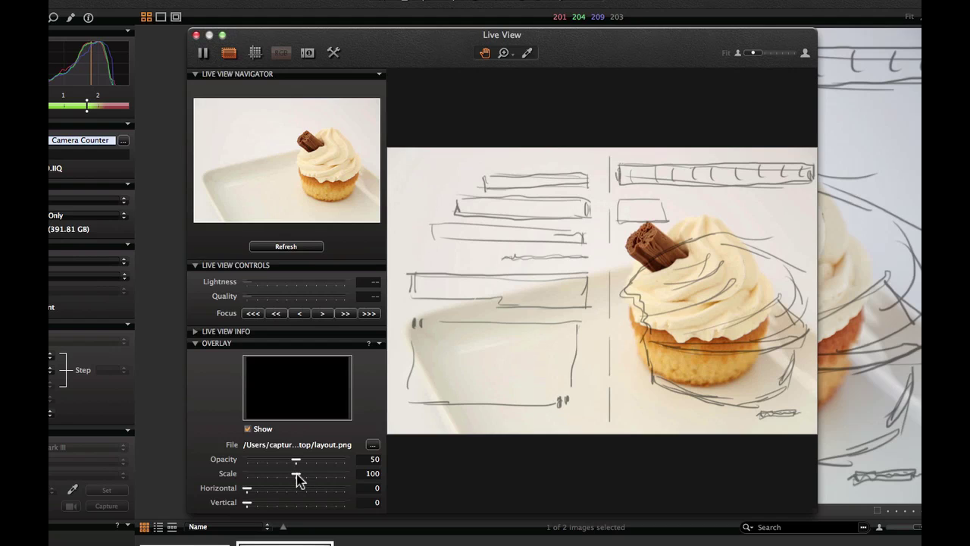
Set the overlay Scale to 88 and Vertical offset to 2
drag(295, 475, 292, 474)
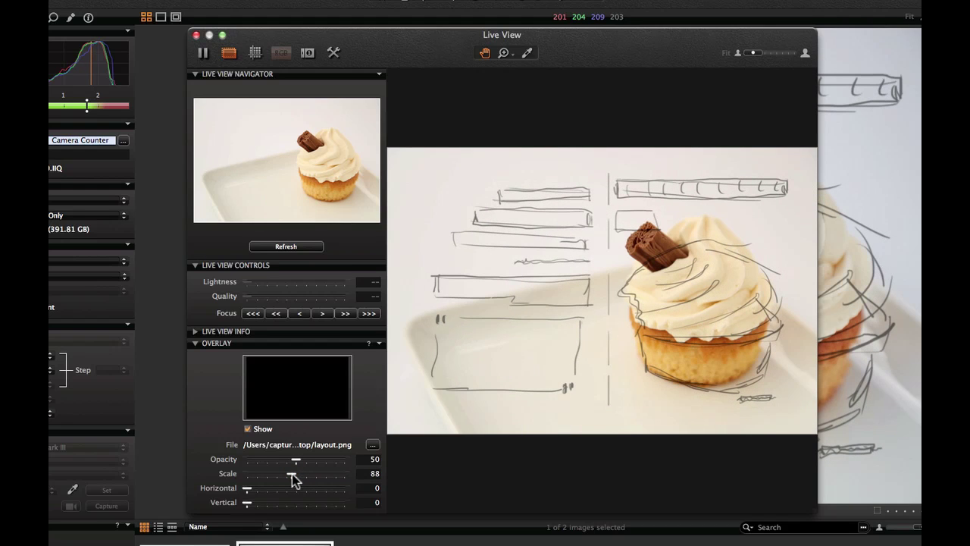
drag(249, 487, 250, 488)
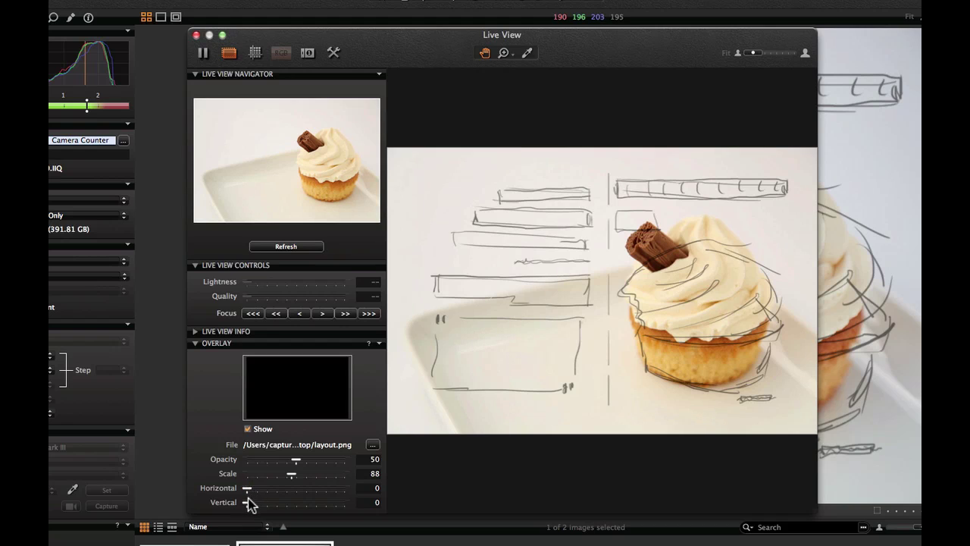
click(248, 500)
drag(247, 500, 249, 500)
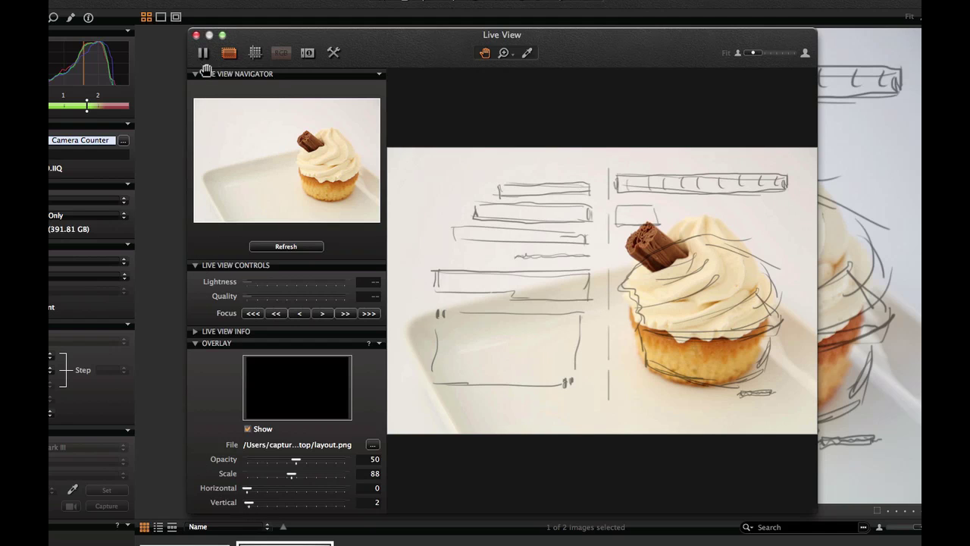
Close the Live View window and show the Add Tool list for the Capture tab
click(196, 36)
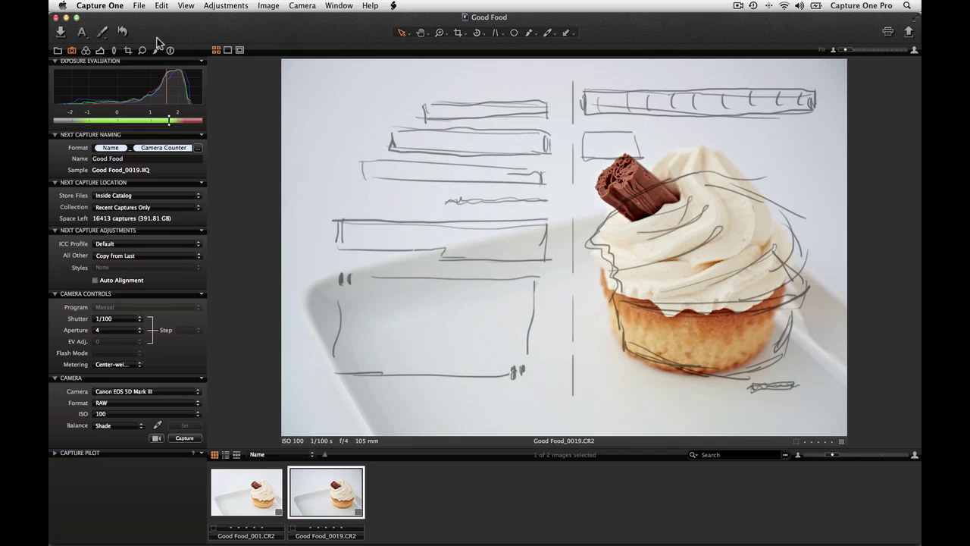
right_click(70, 50)
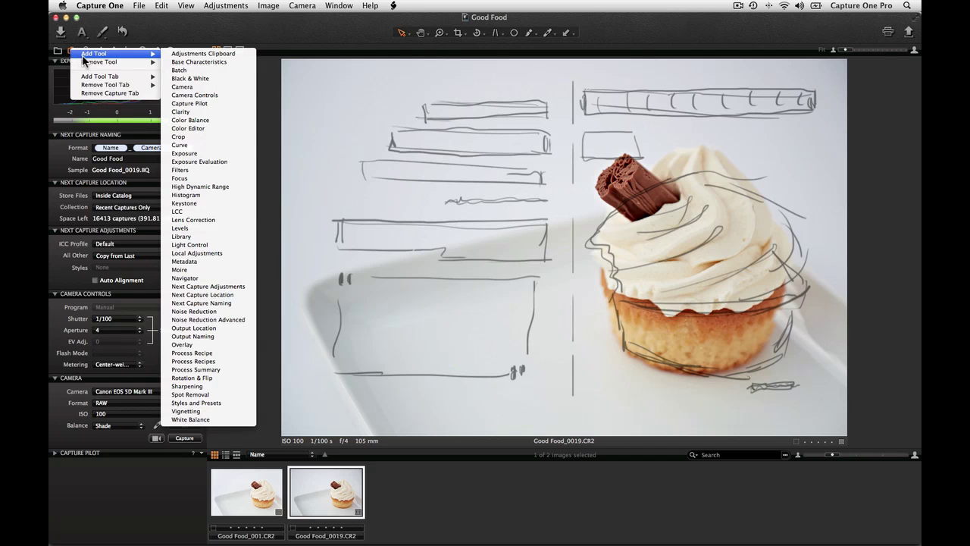